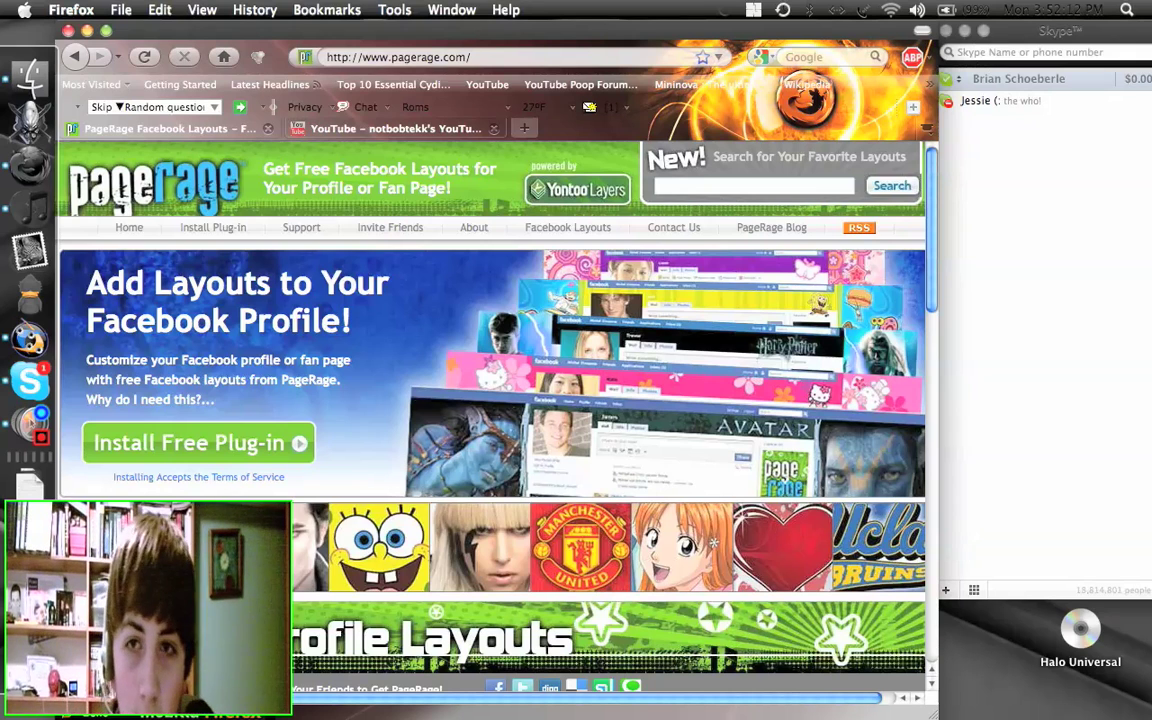
pyautogui.click(1061, 224)
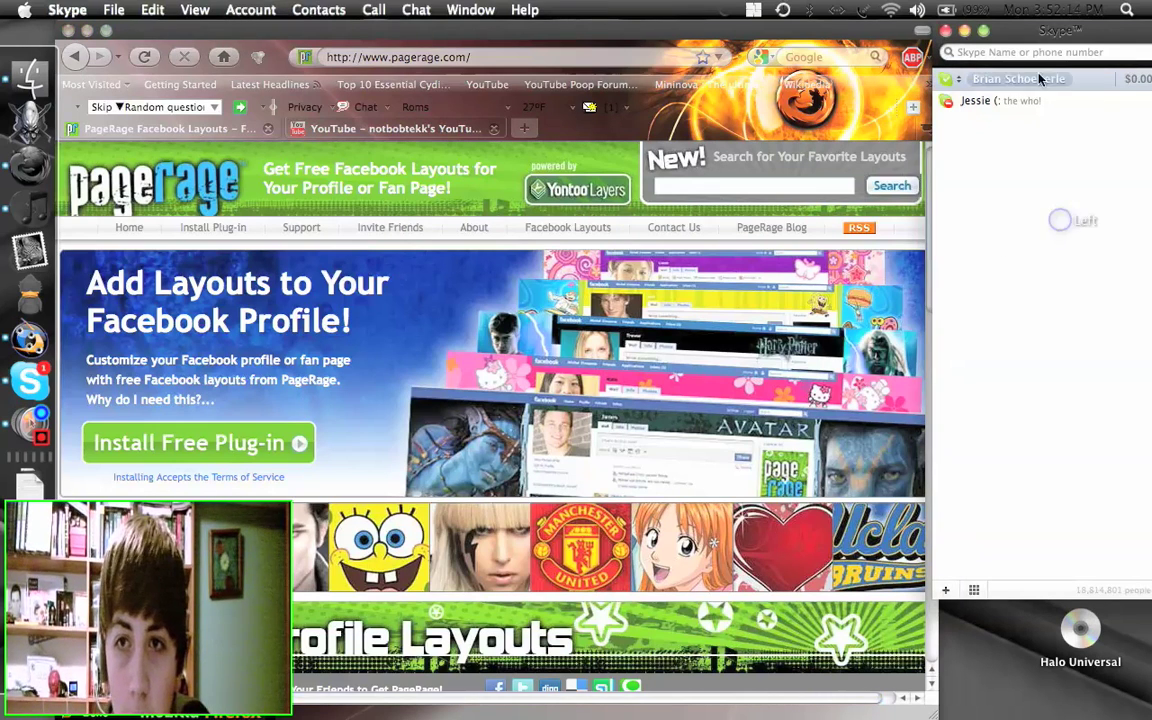
pyautogui.rightClick(988, 44)
pyautogui.click(984, 31)
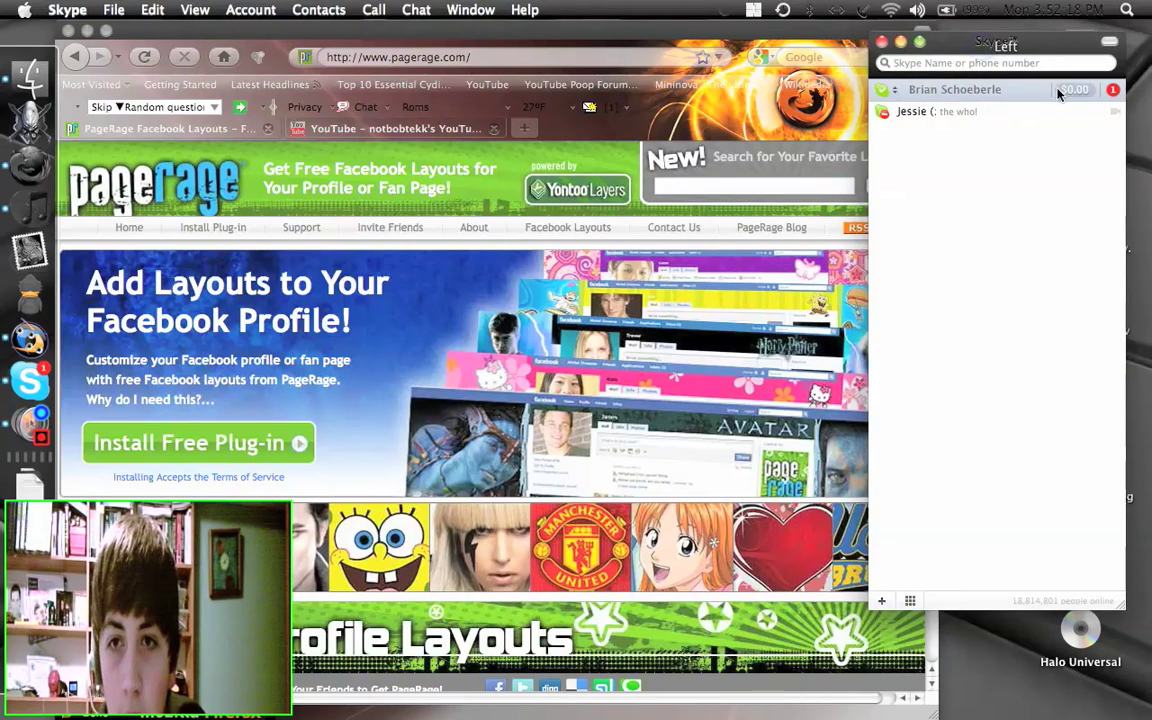
pyautogui.moveTo(974, 45); pyautogui.dragTo(1022, 38)
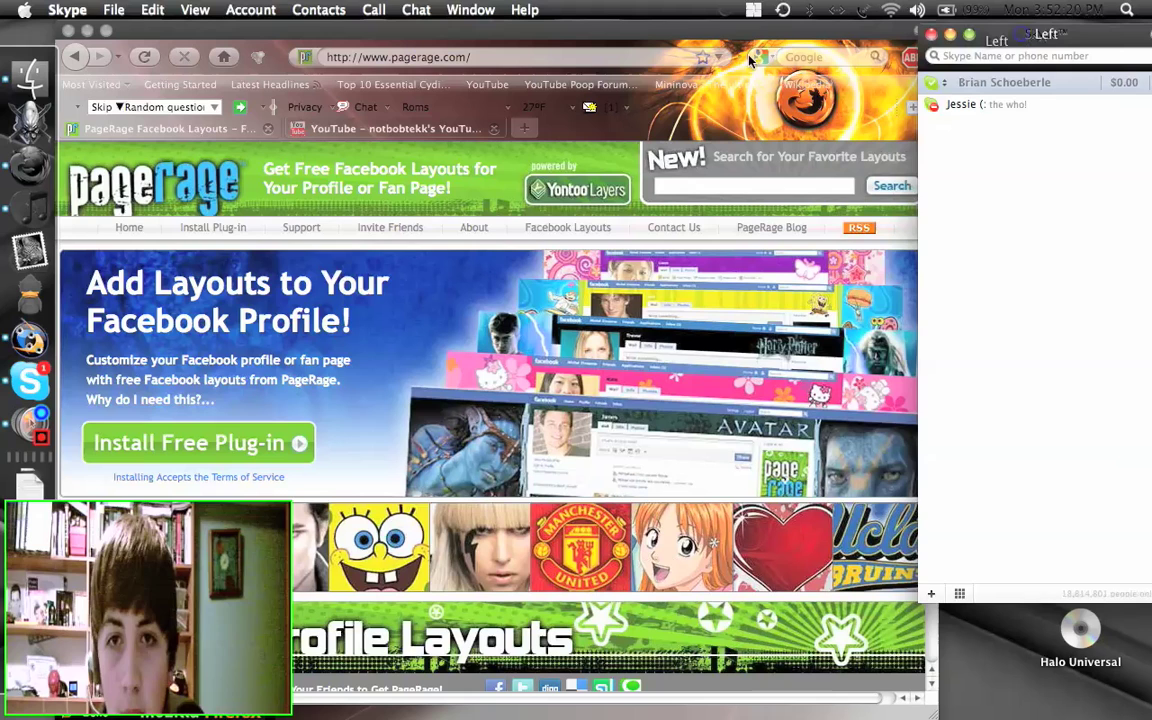
pyautogui.click(738, 26)
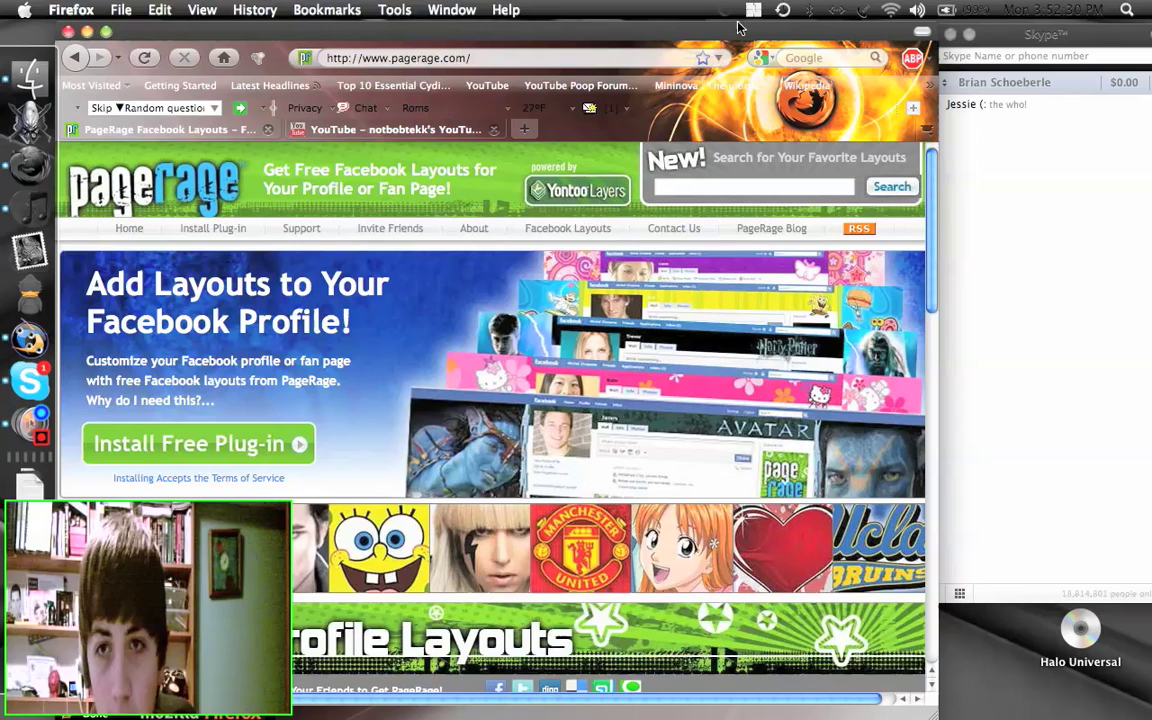
pyautogui.click(1052, 187)
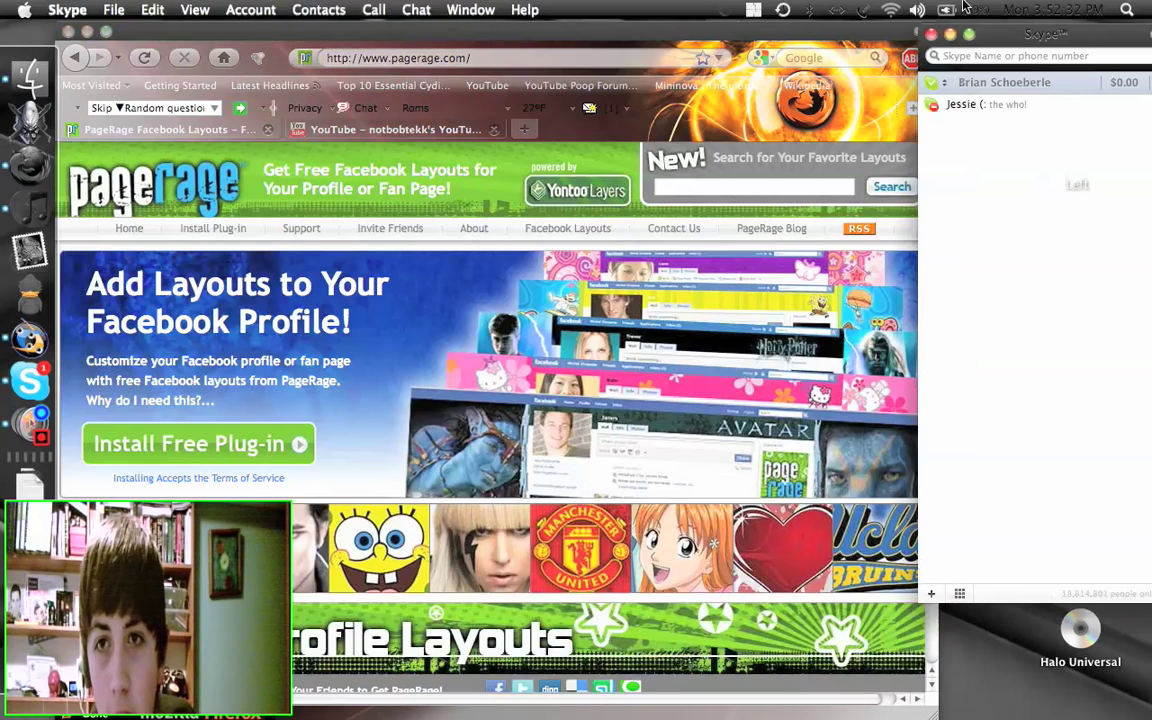
pyautogui.moveTo(1004, 36)
pyautogui.mouseDown()
pyautogui.moveTo(897, 37)
pyautogui.moveTo(1018, 35)
pyautogui.mouseUp()
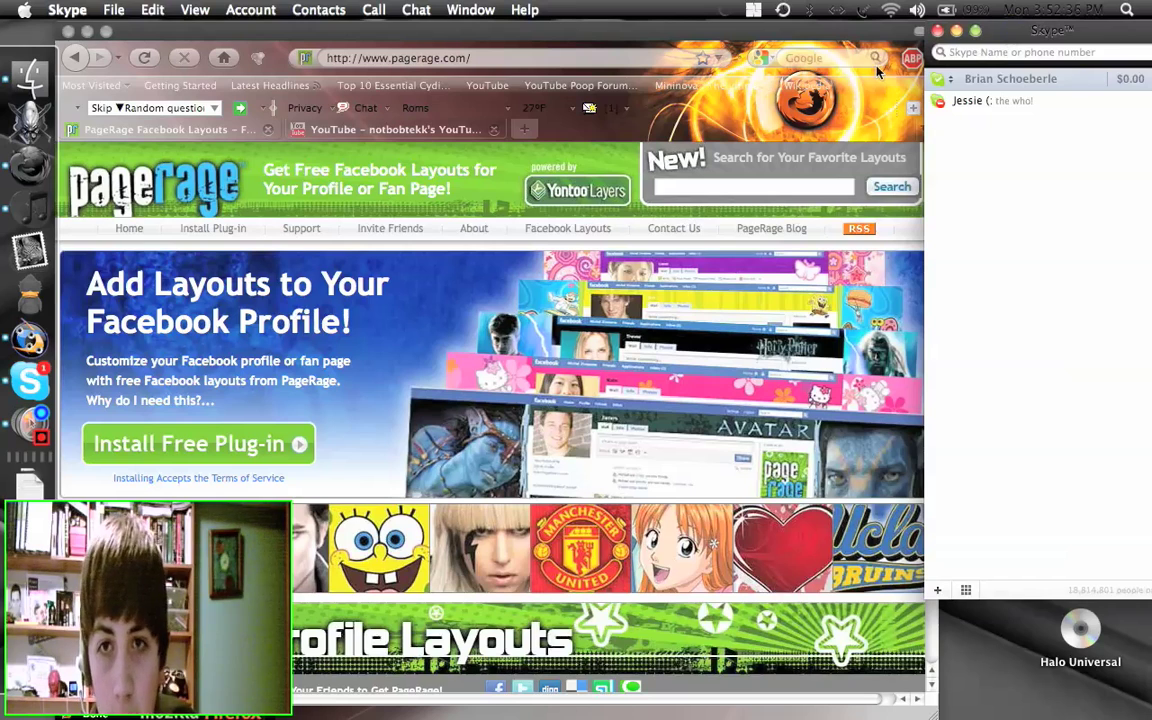
pyautogui.click(800, 38)
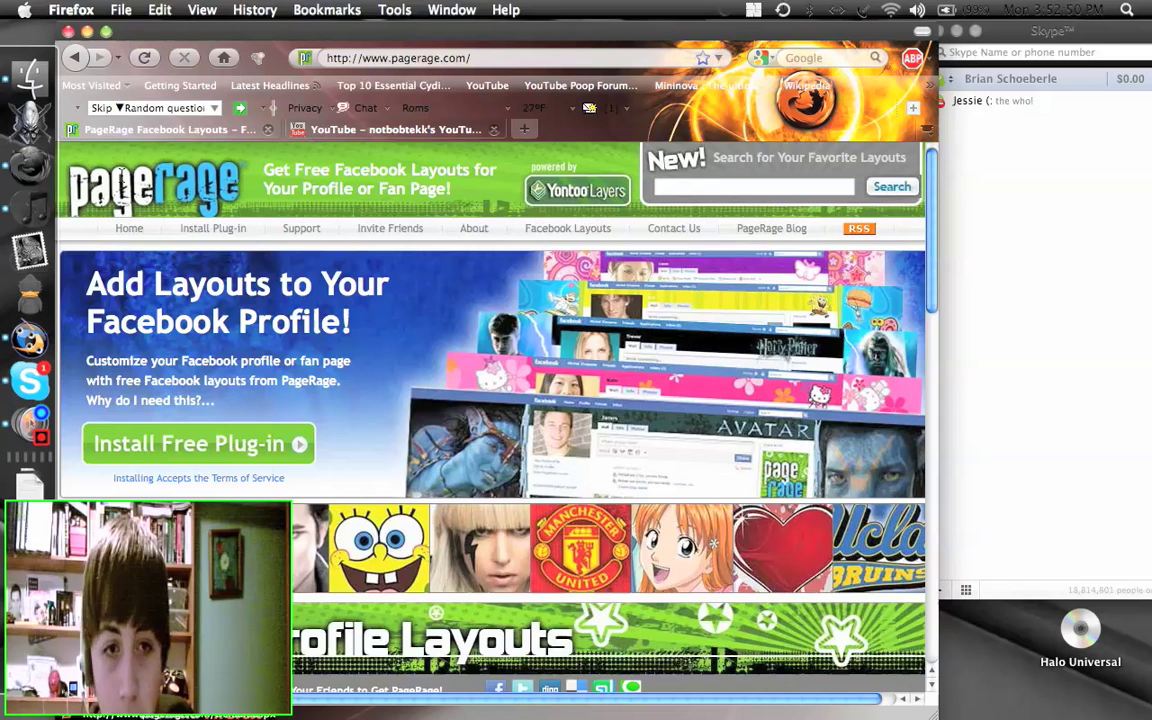
# Step: Look through the PageRage home page's featured layouts and its list of Facebook layout categories
pyautogui.scroll(-1, 228, 300)
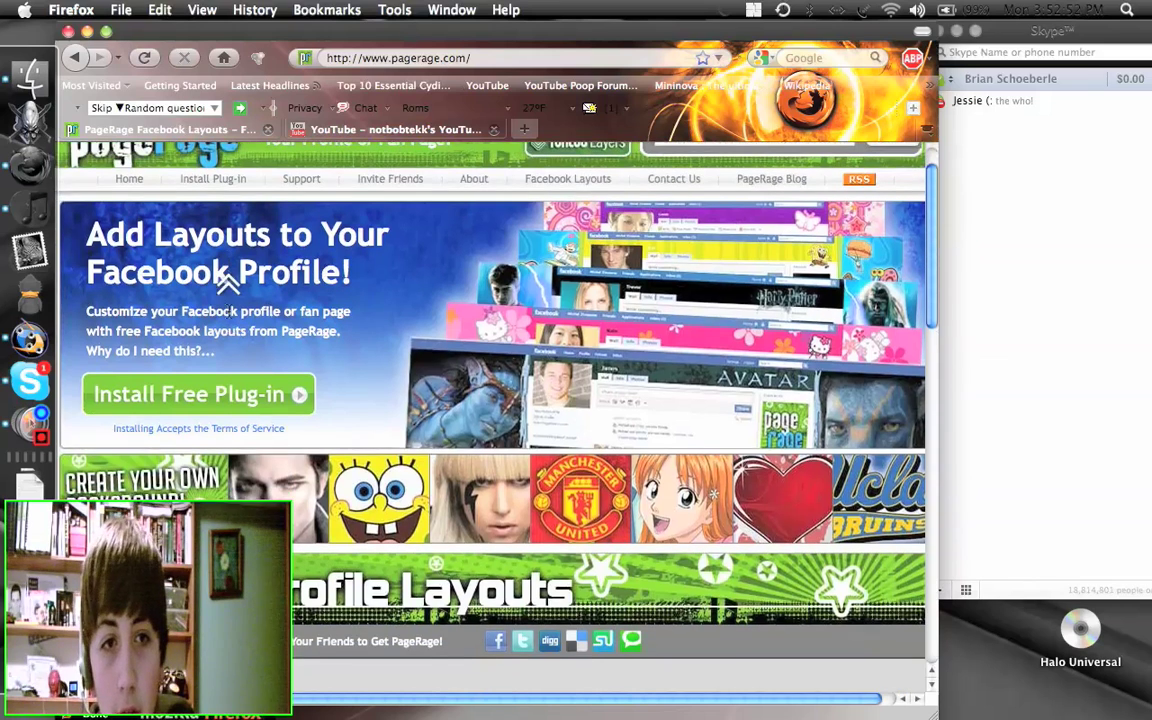
pyautogui.scroll(1, 226, 280)
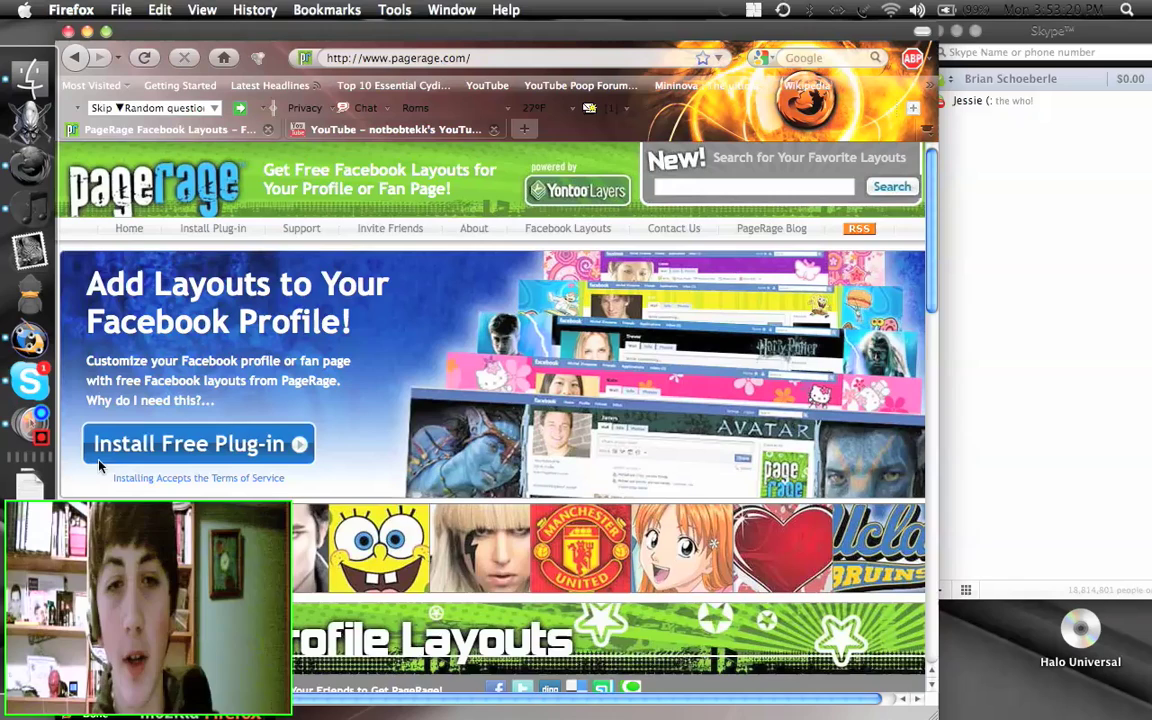
pyautogui.scroll(-10, 645, 197)
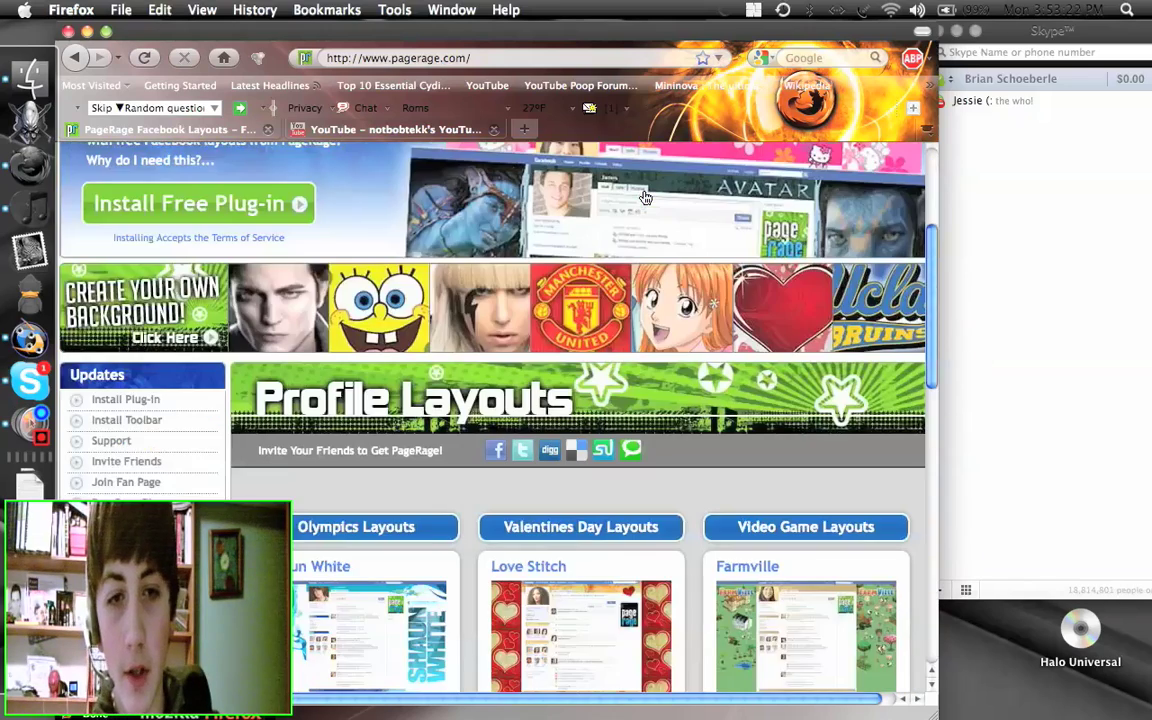
pyautogui.scroll(-2, 288, 325)
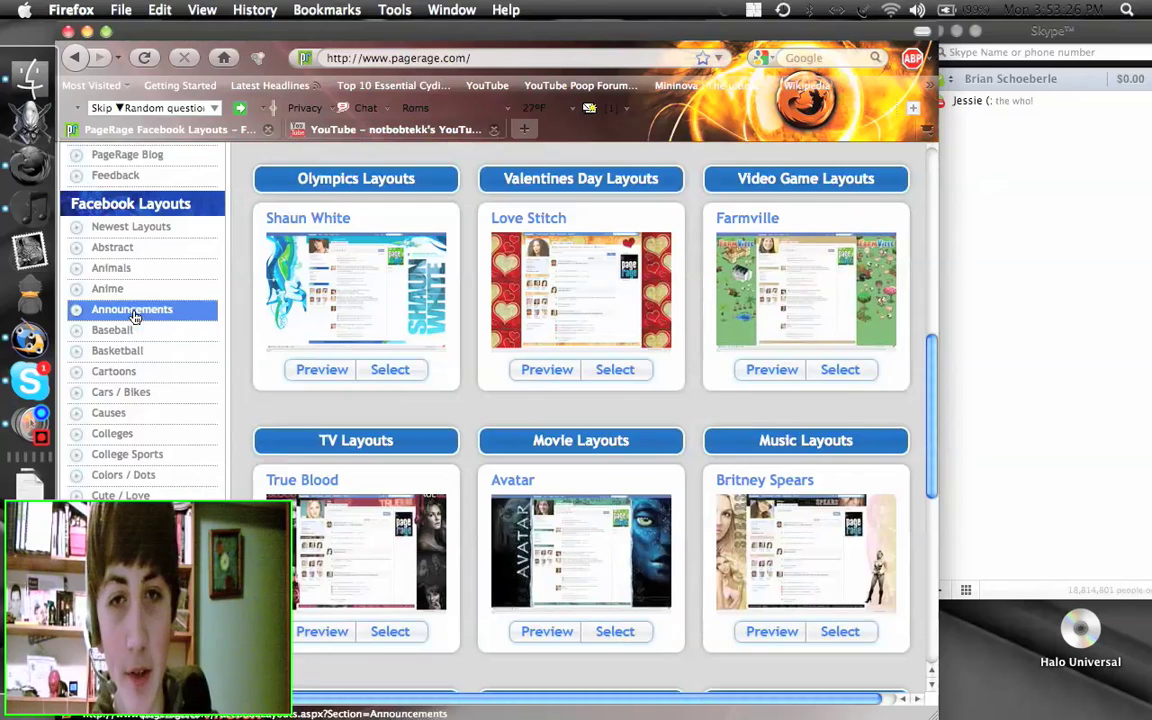
pyautogui.scroll(-2, 135, 322)
pyautogui.scroll(-2, 135, 322)
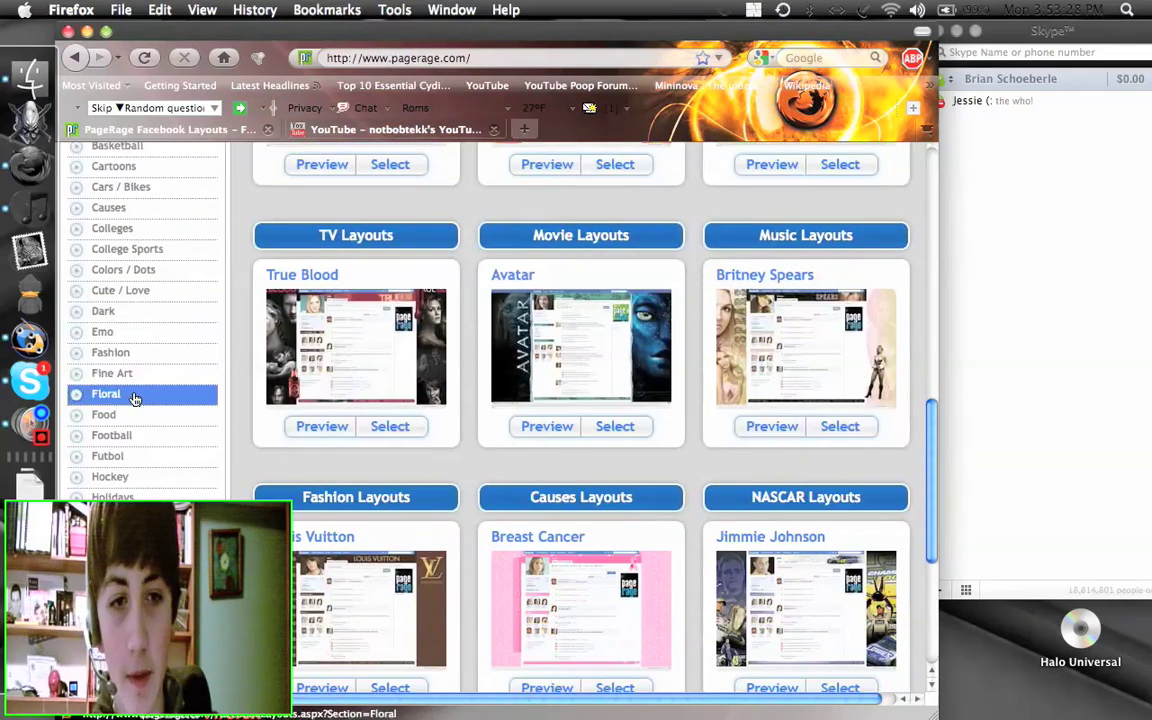
pyautogui.scroll(-2, 140, 445)
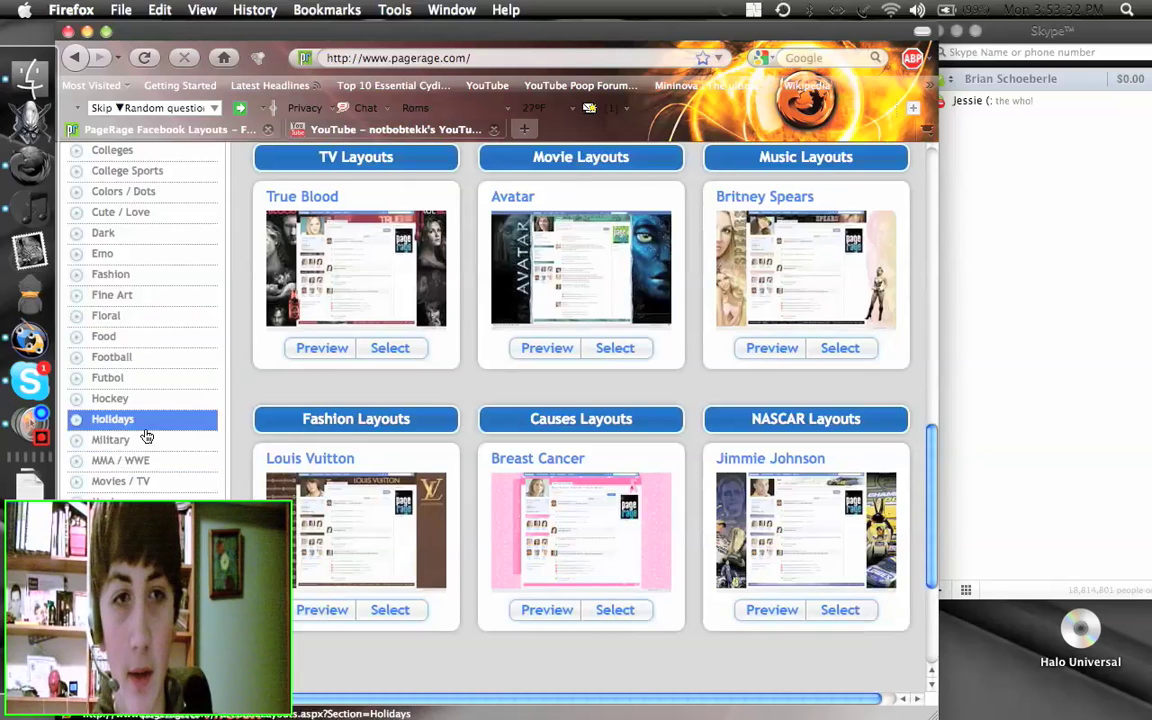
pyautogui.scroll(4, 146, 436)
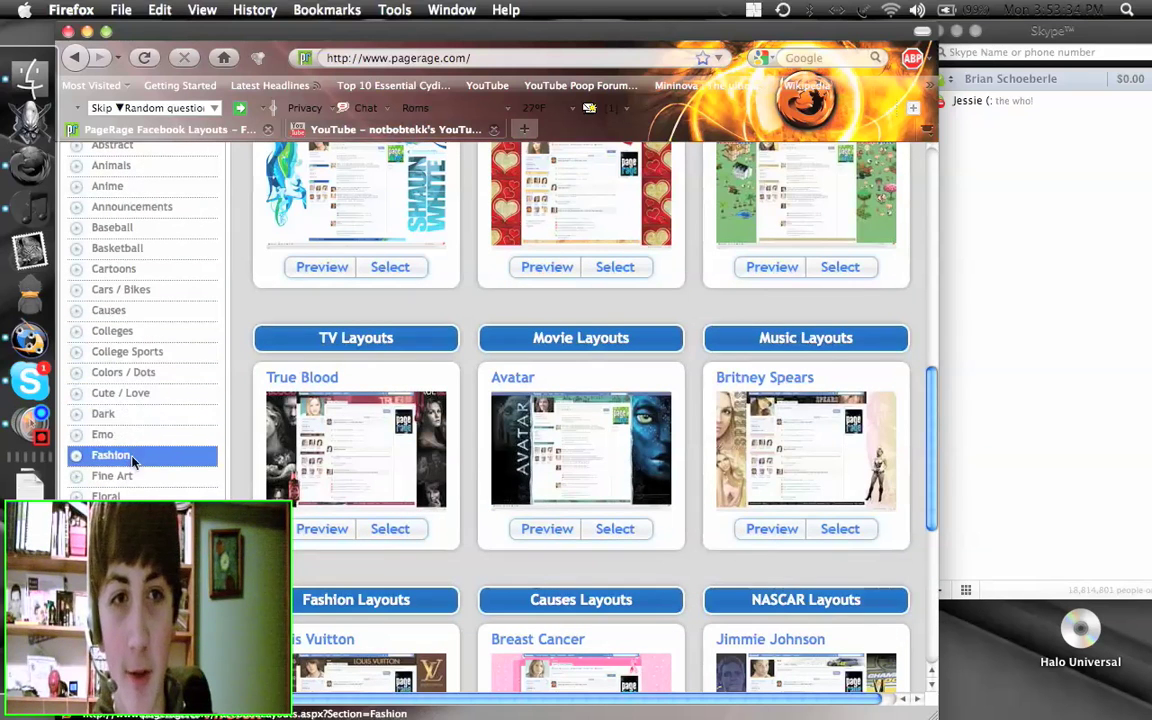
pyautogui.scroll(2, 125, 455)
pyautogui.scroll(-9, 100, 455)
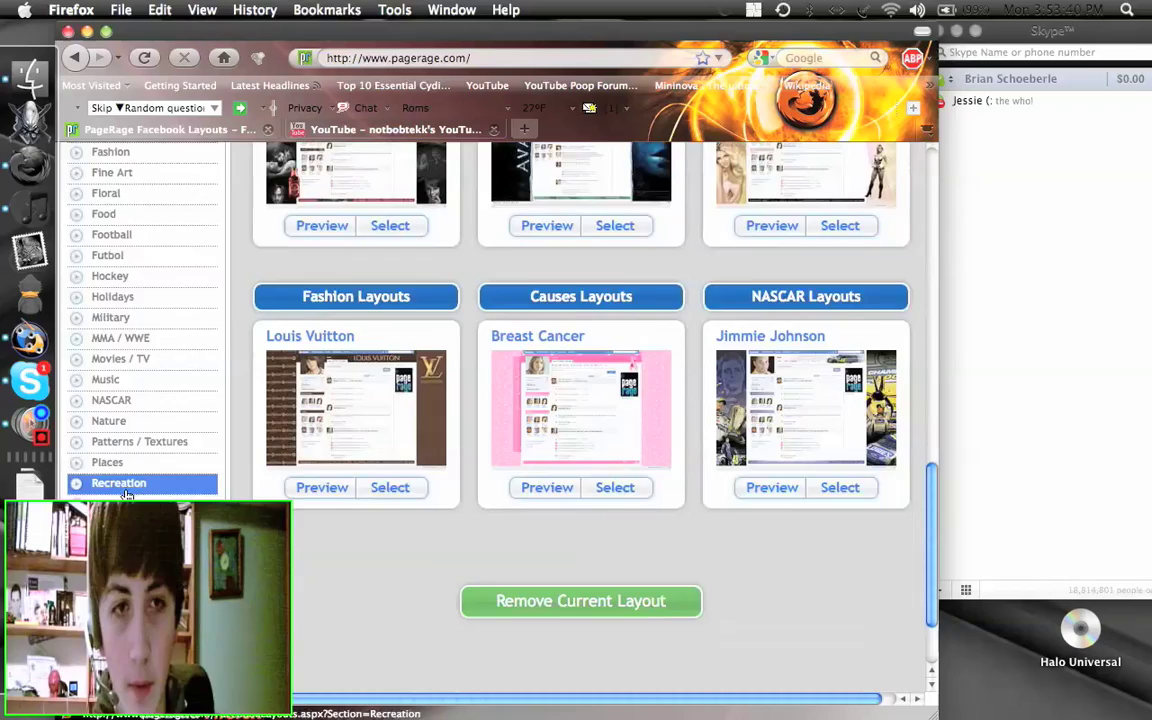
pyautogui.scroll(8, 127, 490)
pyautogui.scroll(-9, 127, 494)
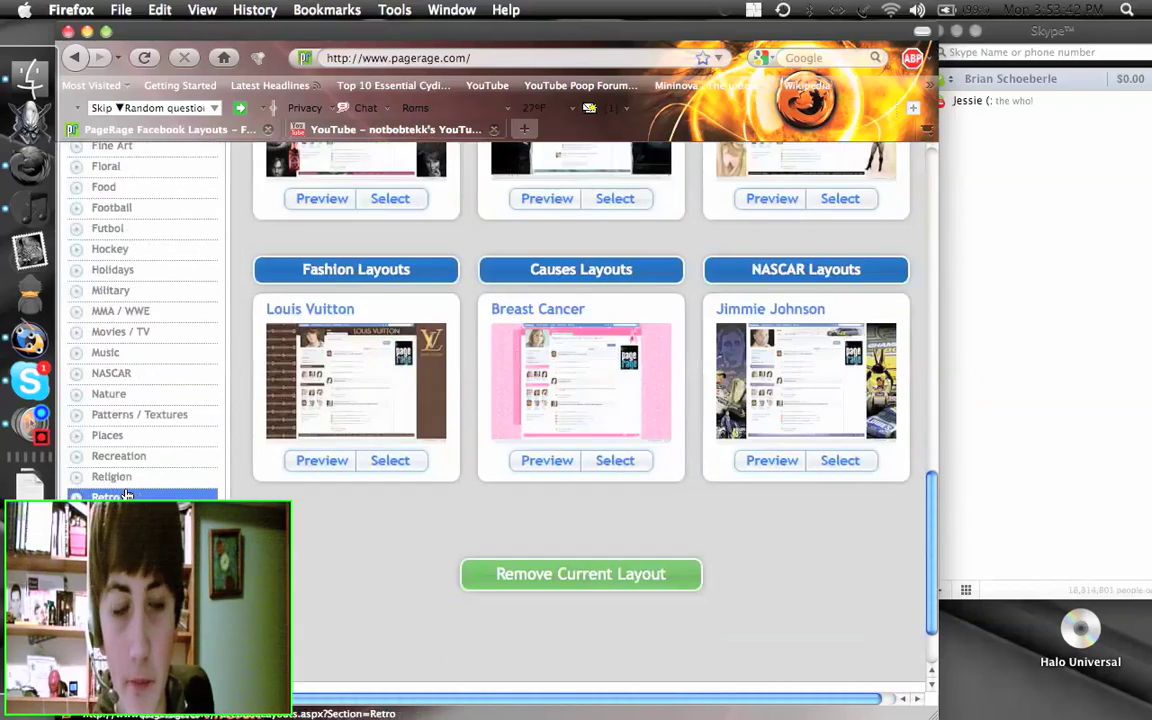
pyautogui.scroll(8, 127, 494)
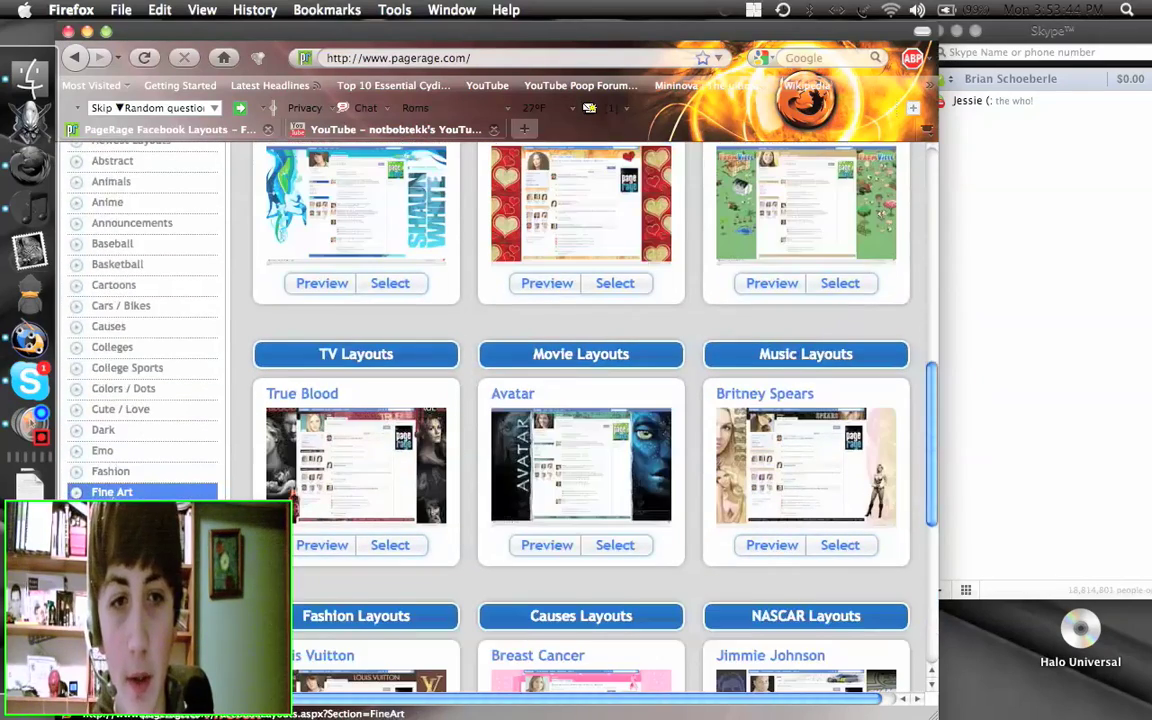
pyautogui.scroll(-1, 152, 302)
pyautogui.scroll(-4, 165, 330)
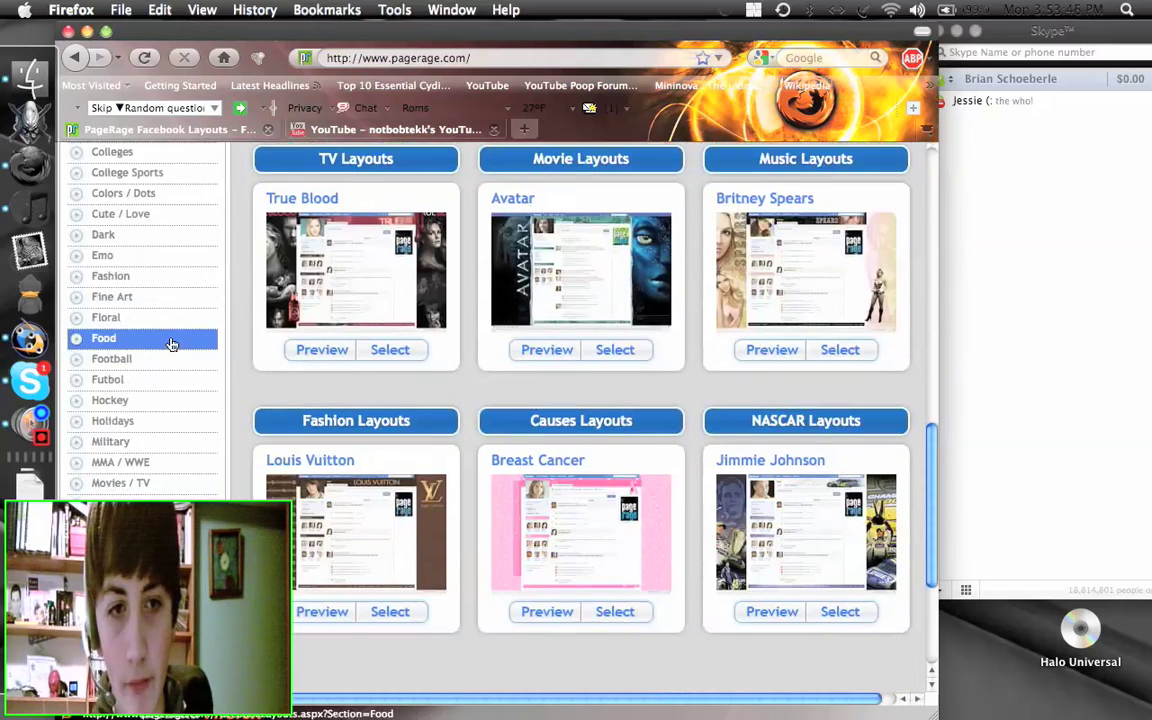
pyautogui.scroll(-1, 168, 442)
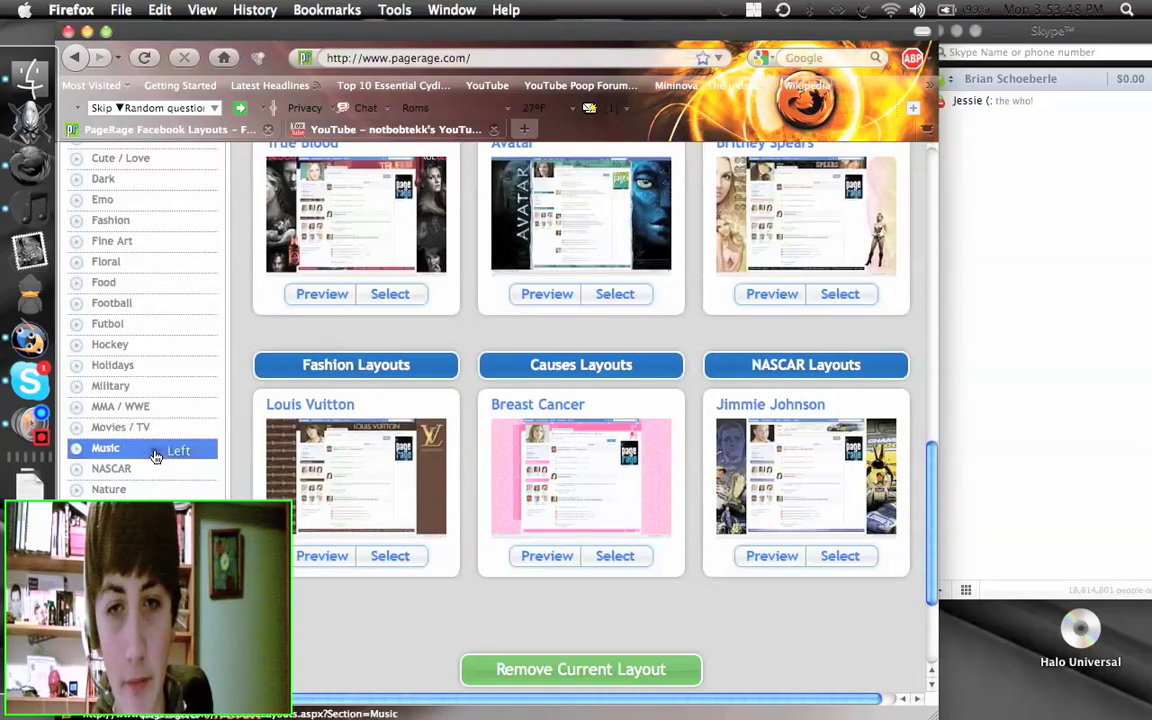
# Step: Open the Music layouts category, browse its genres and go to the Rock layouts
pyautogui.click(155, 450)
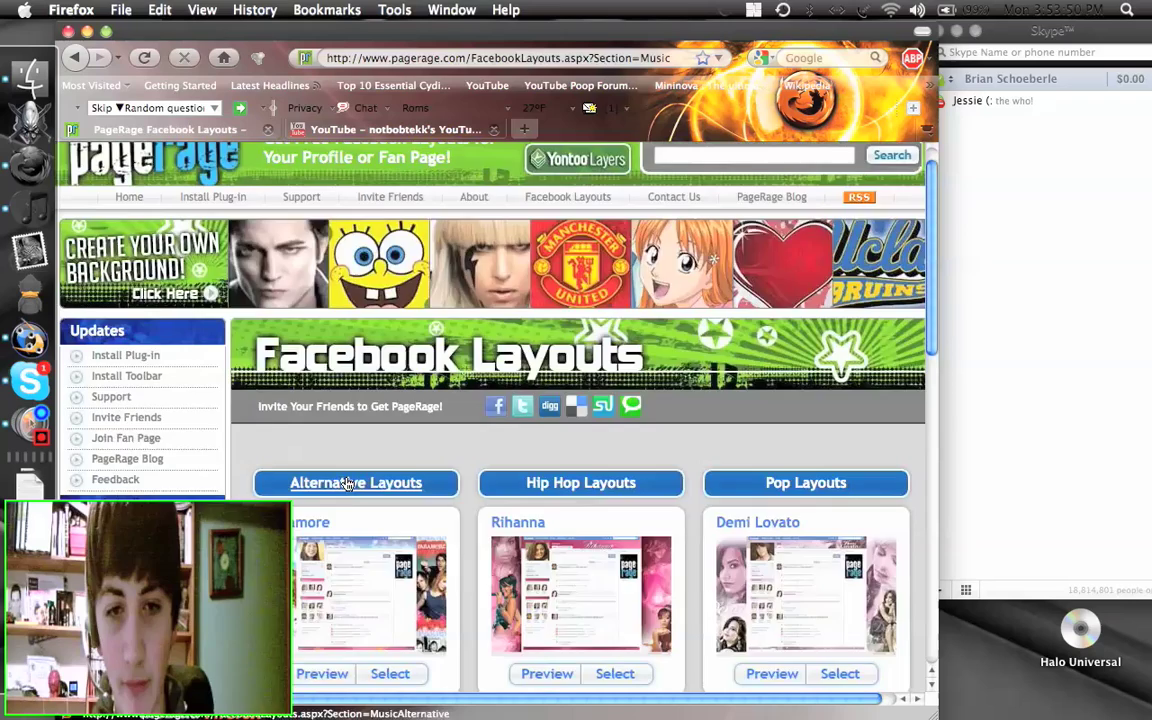
pyautogui.scroll(-4, 347, 484)
pyautogui.scroll(-4, 347, 484)
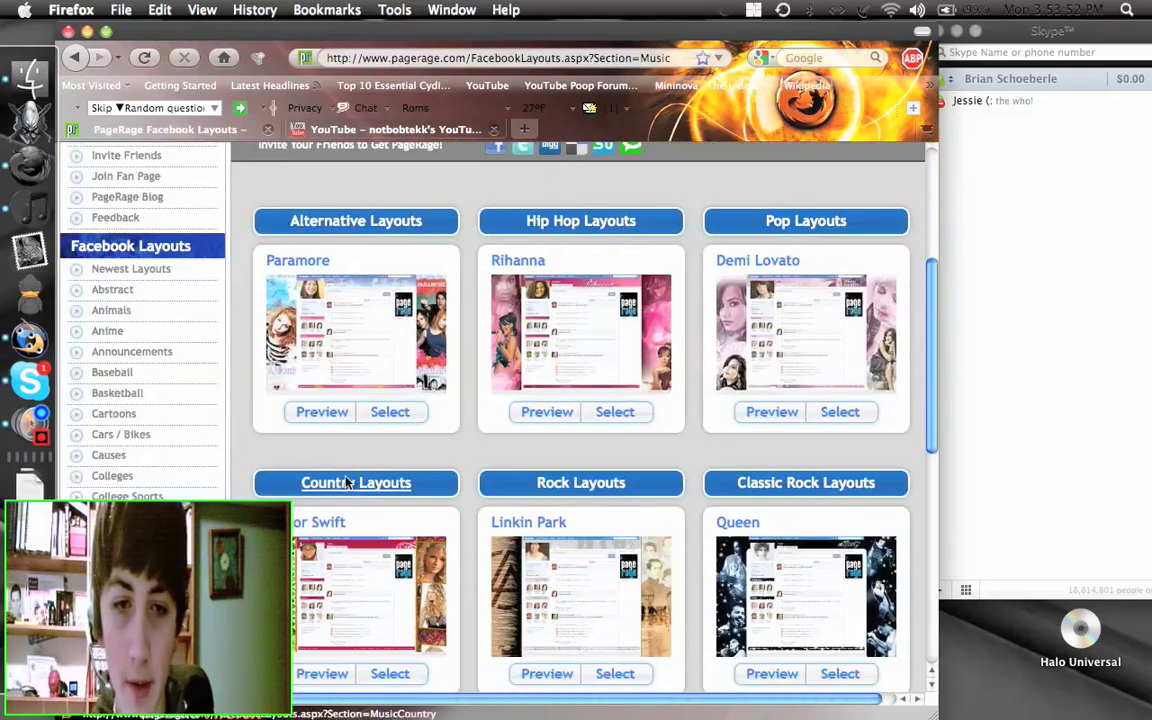
pyautogui.scroll(-8, 347, 484)
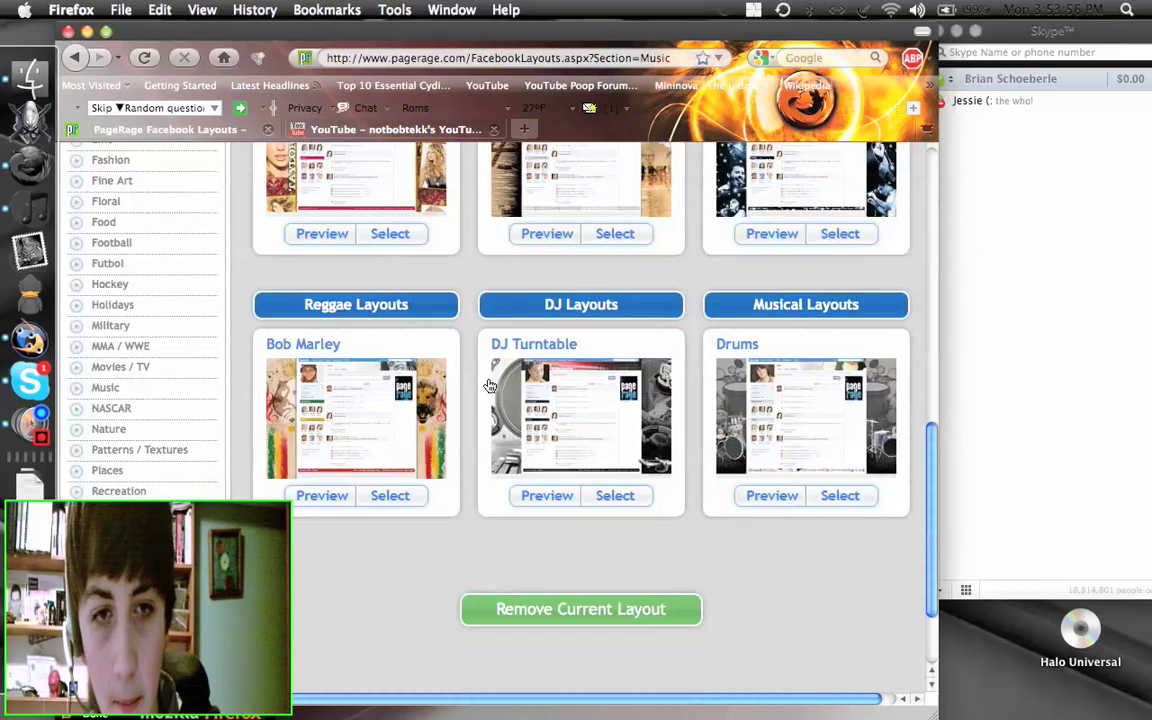
pyautogui.scroll(2, 488, 363)
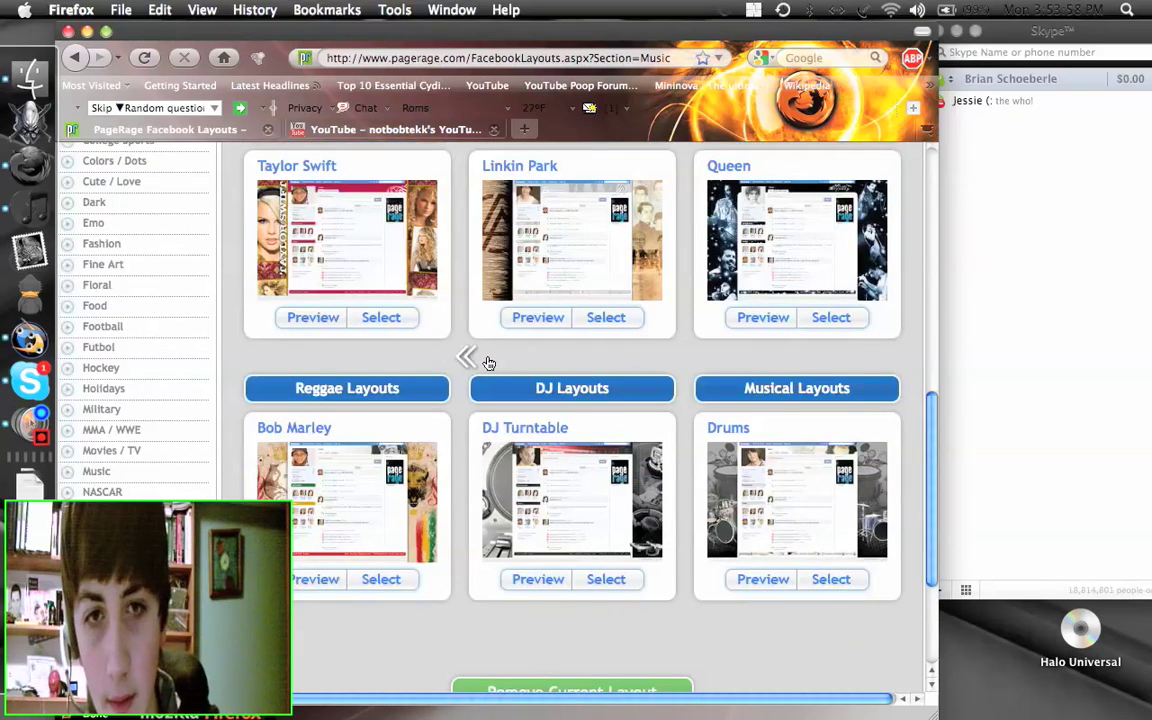
pyautogui.scroll(4, 488, 363)
pyautogui.click(530, 283)
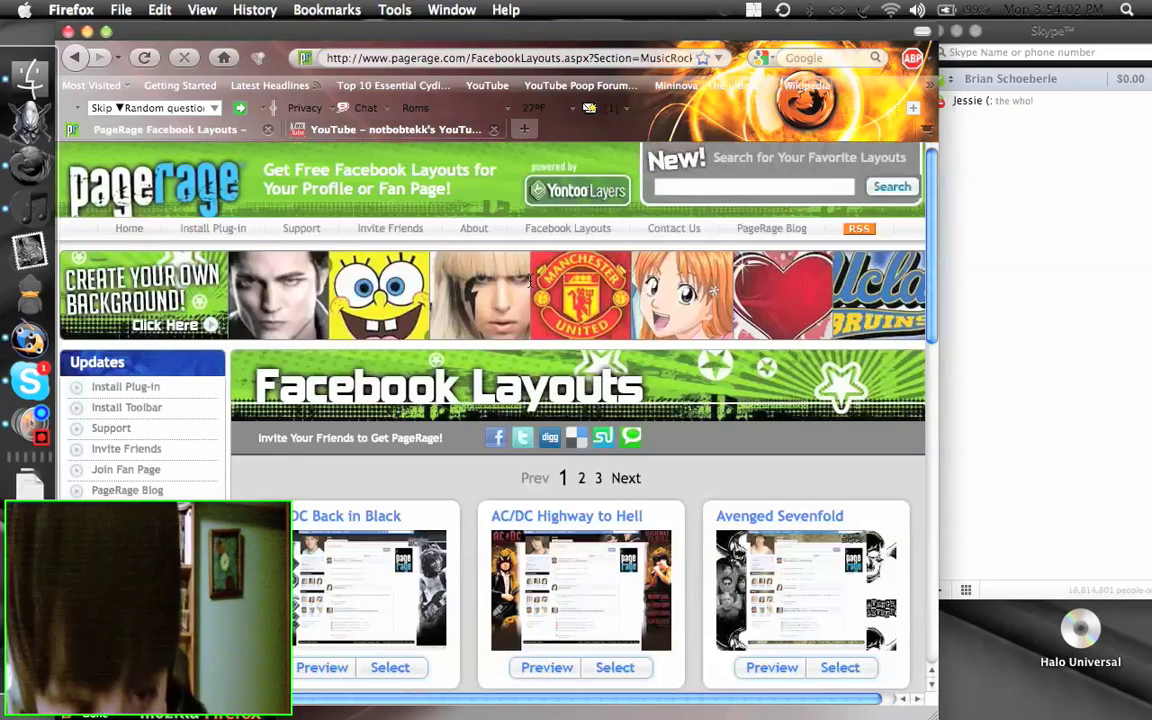
# Step: Browse the first page of Rock layouts and select the Disturbed layout for the Facebook profile
pyautogui.scroll(-4, 548, 525)
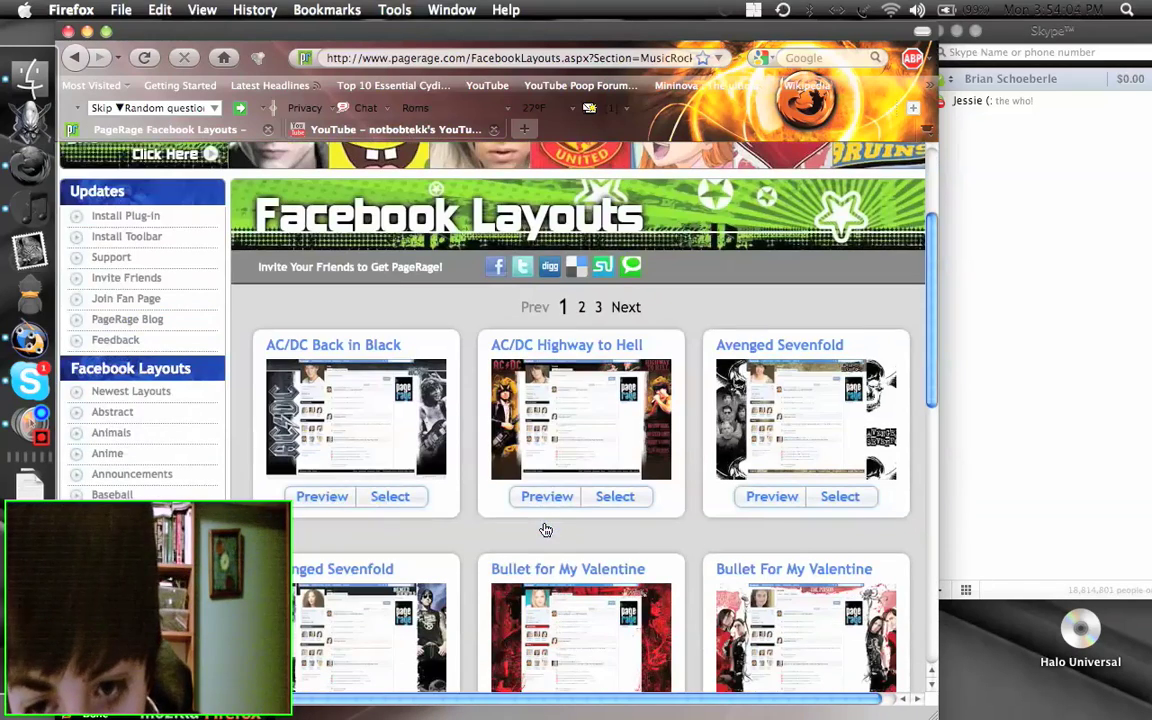
pyautogui.scroll(-3, 644, 532)
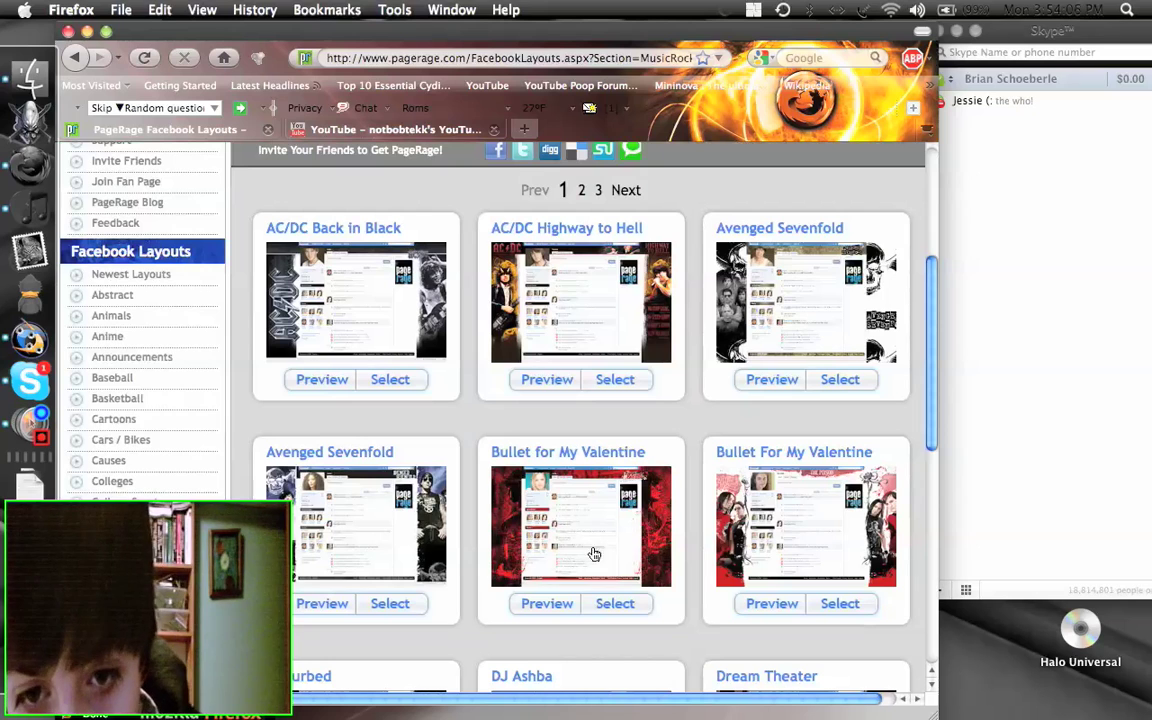
pyautogui.scroll(-6, 370, 558)
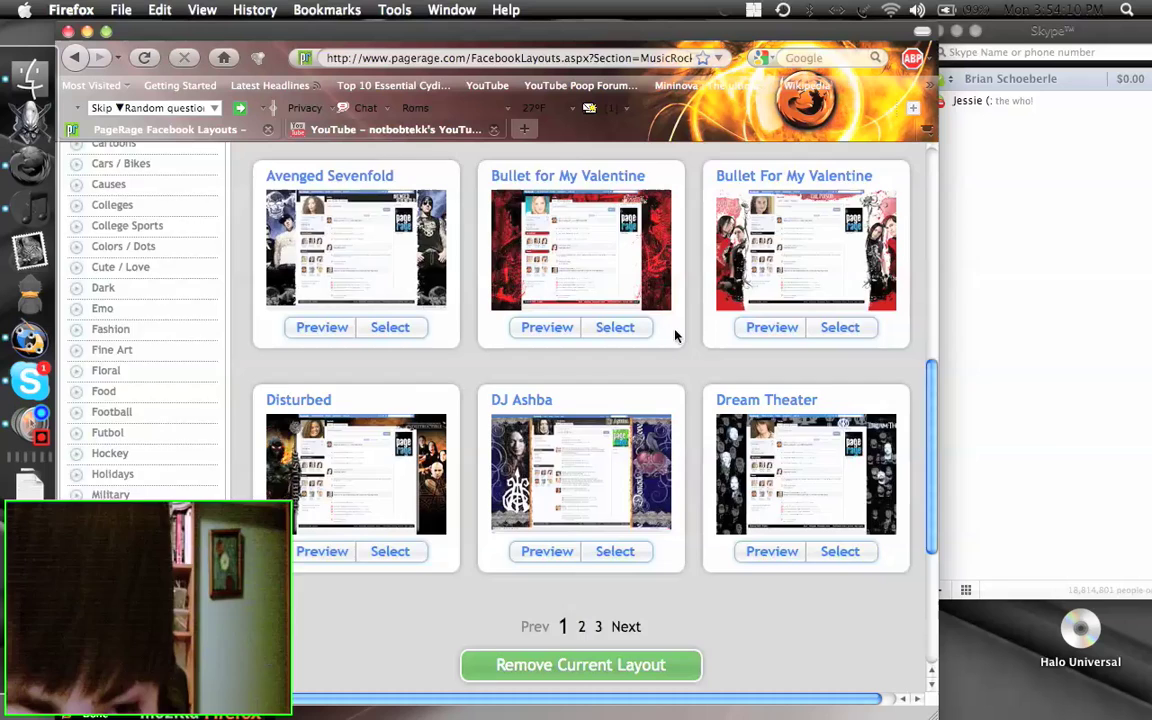
pyautogui.scroll(5, 676, 334)
pyautogui.scroll(2, 676, 337)
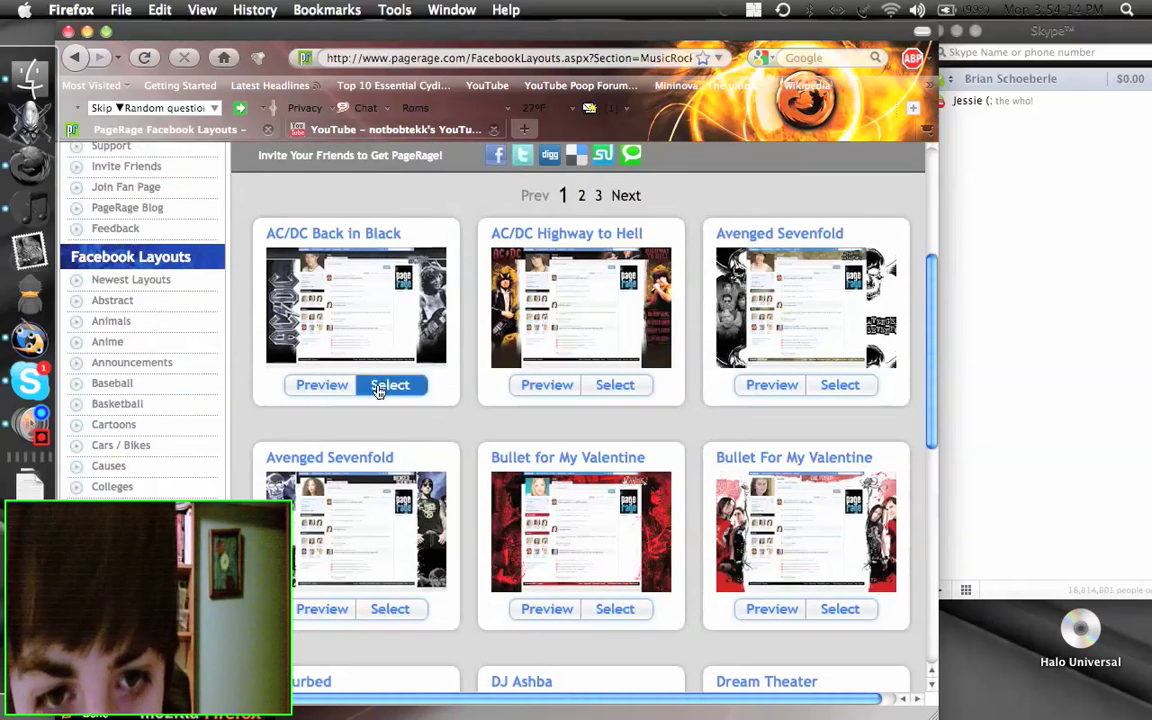
pyautogui.scroll(-4, 586, 390)
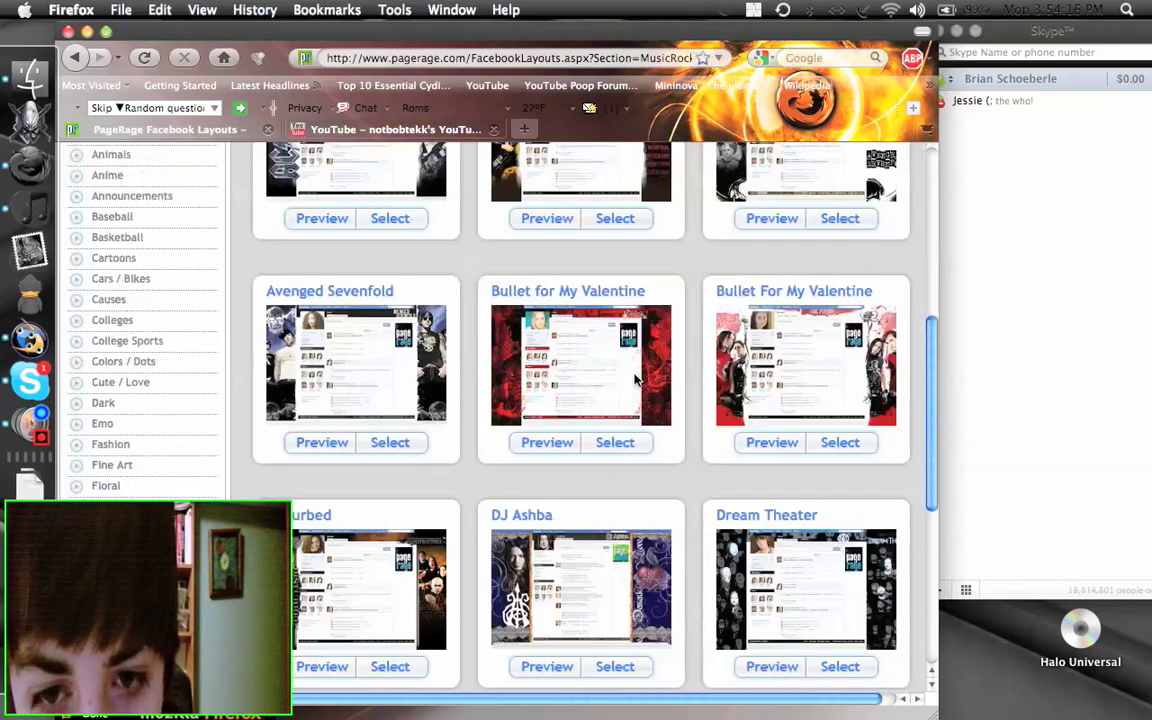
pyautogui.scroll(-5, 634, 378)
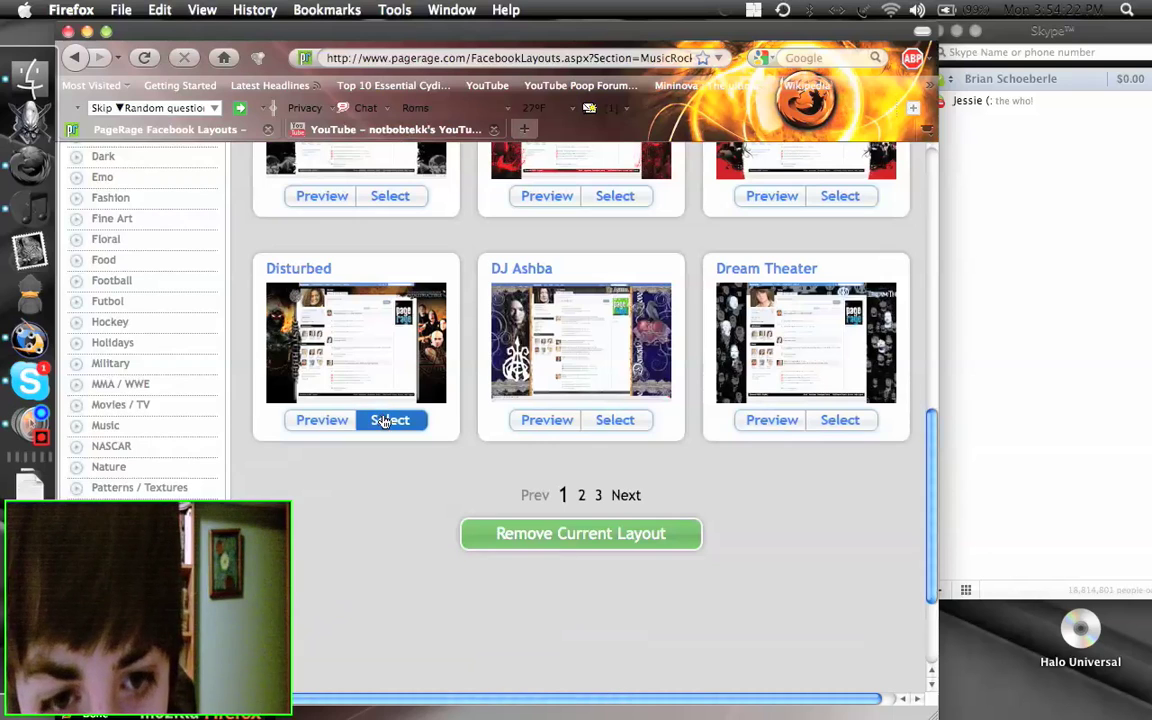
pyautogui.click(380, 420)
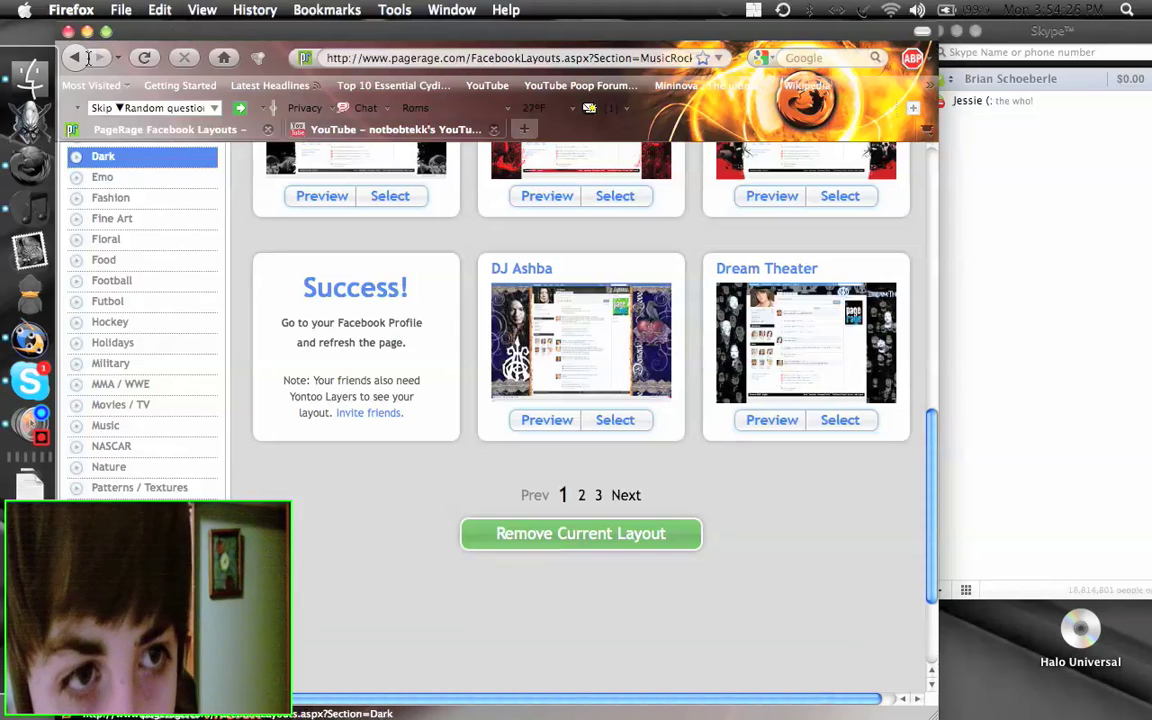
# Step: Go to facebook.com and open the account's own profile page to view the applied layout
pyautogui.click(532, 58)
pyautogui.write('fa')
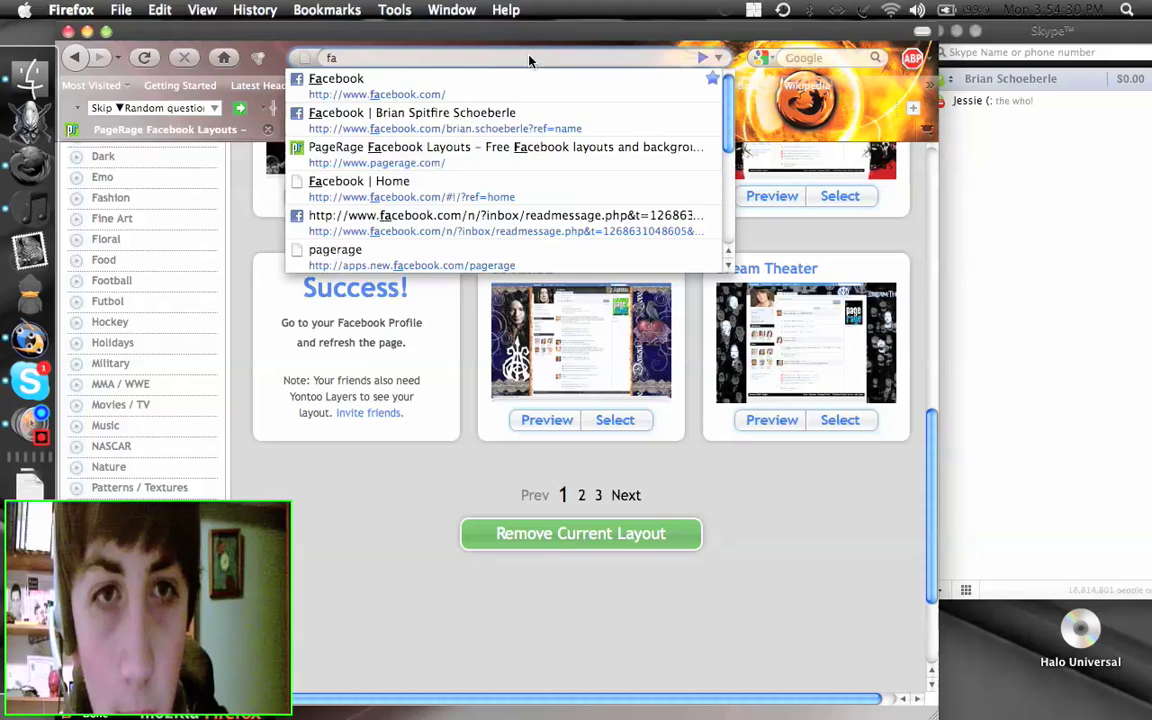
pyautogui.click(538, 79)
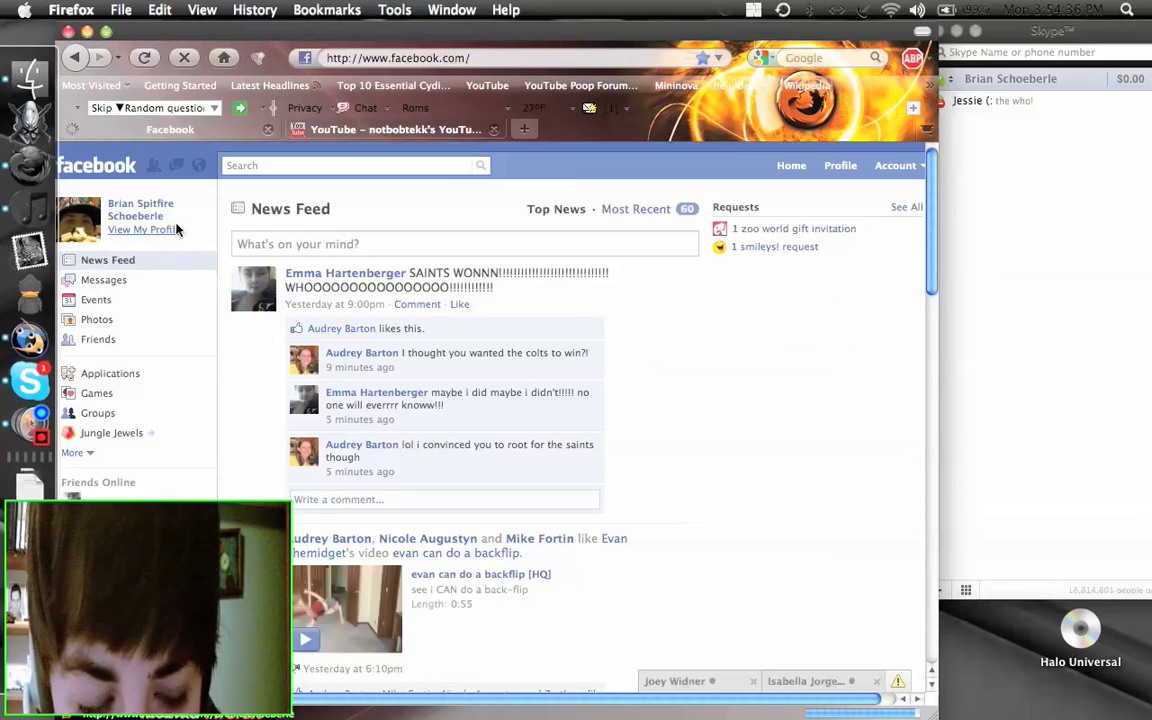
pyautogui.click(175, 229)
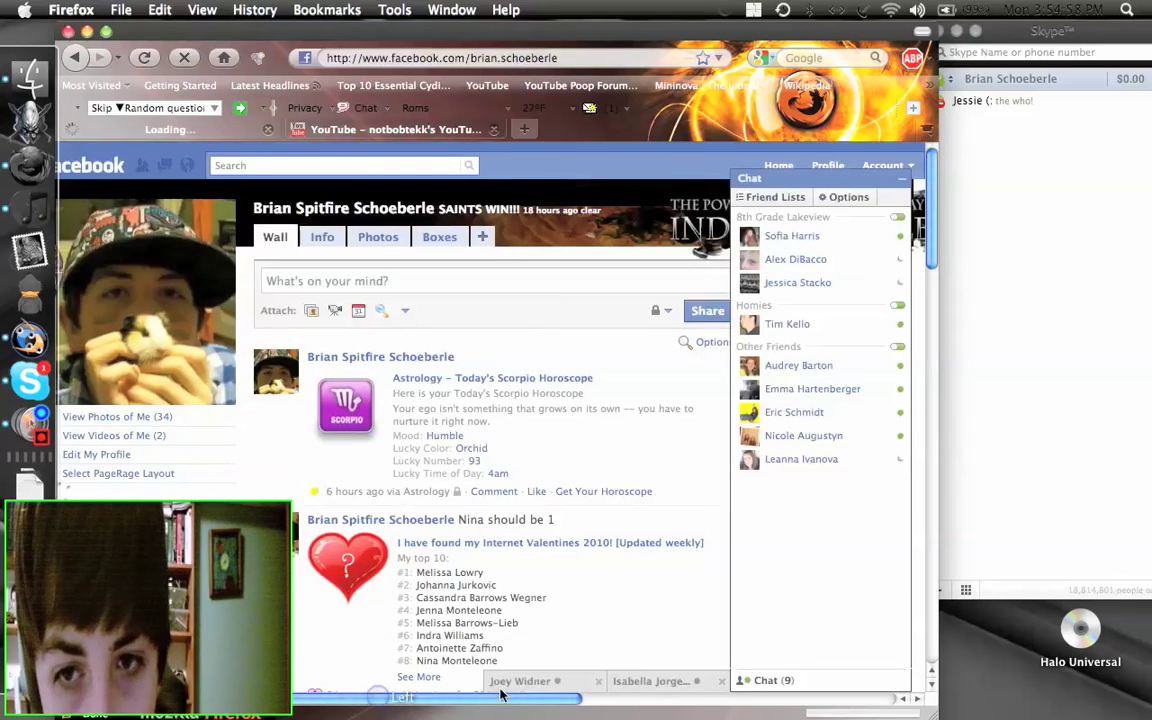
pyautogui.hscroll(5, 591, 688)
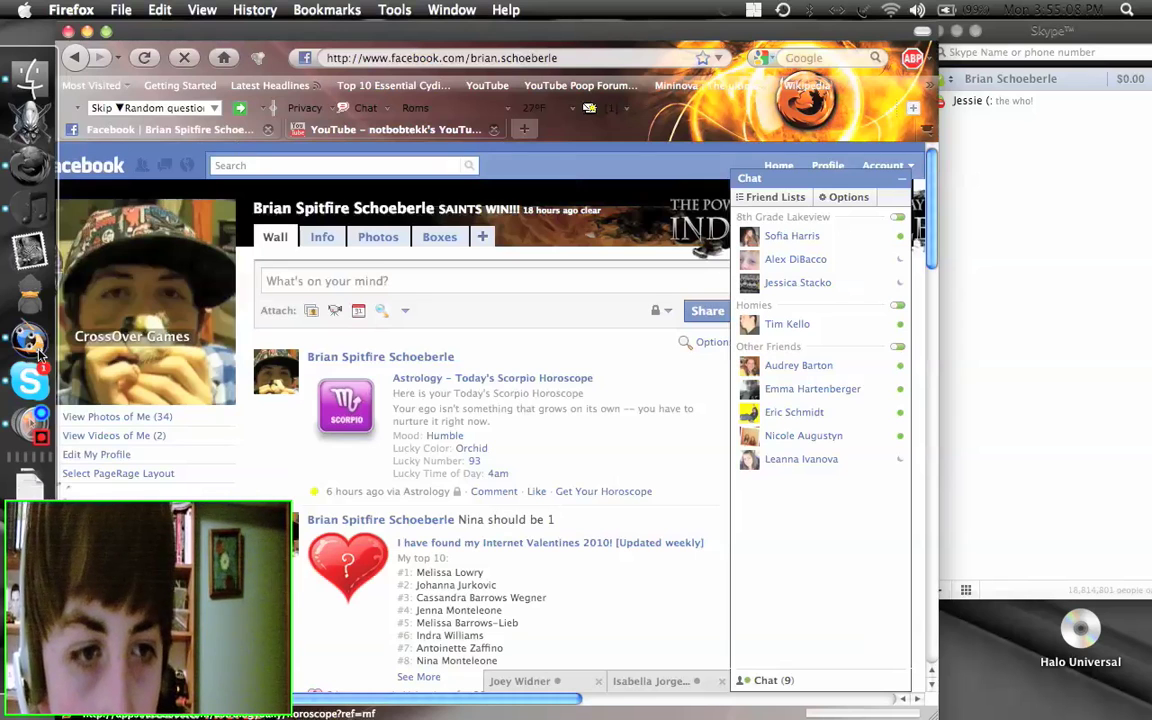
pyautogui.click(22, 437)
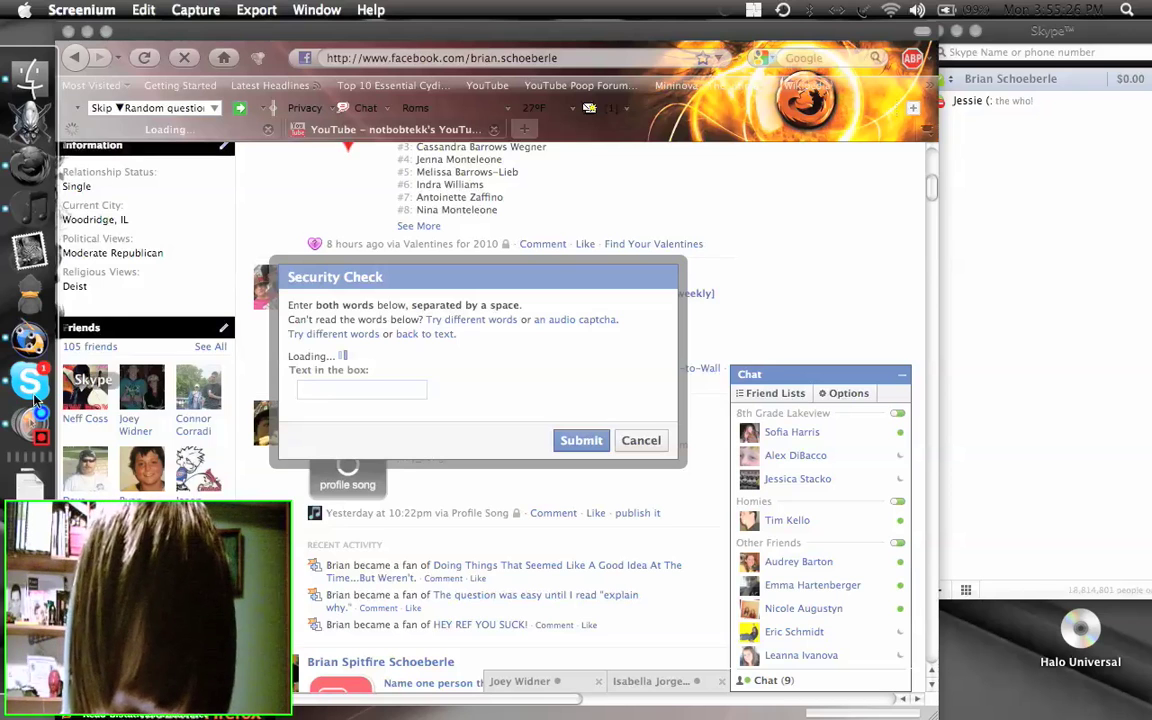
pyautogui.rightClick(39, 426)
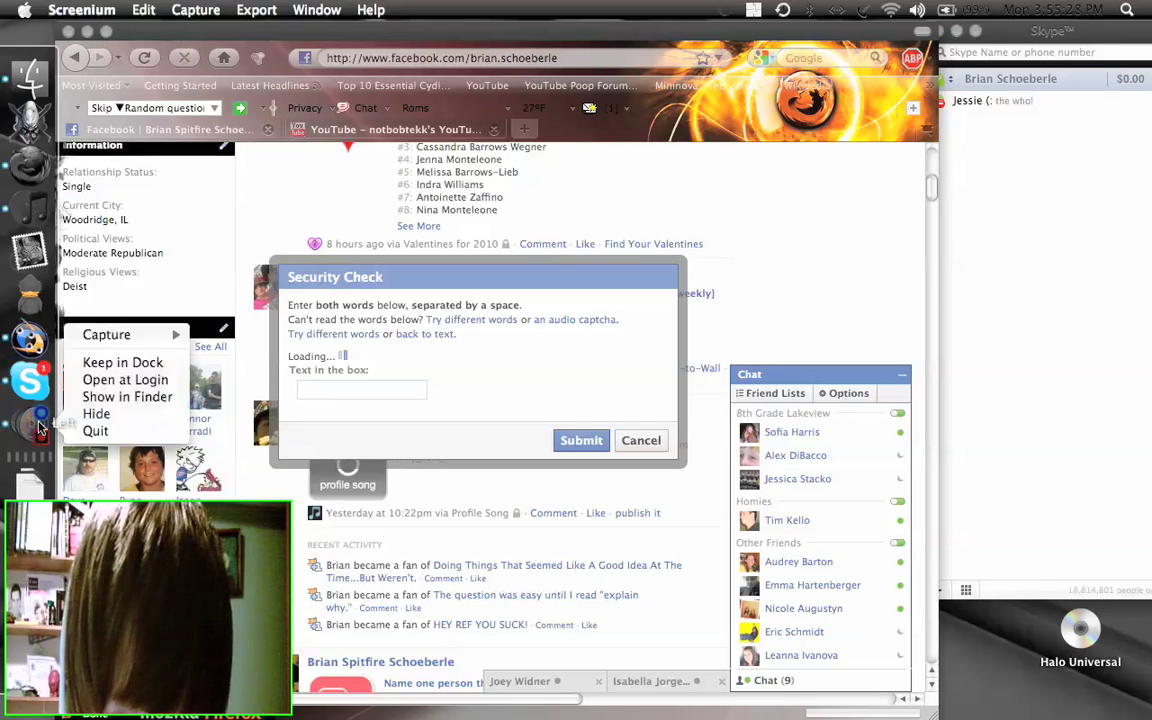
pyautogui.moveTo(130, 334)
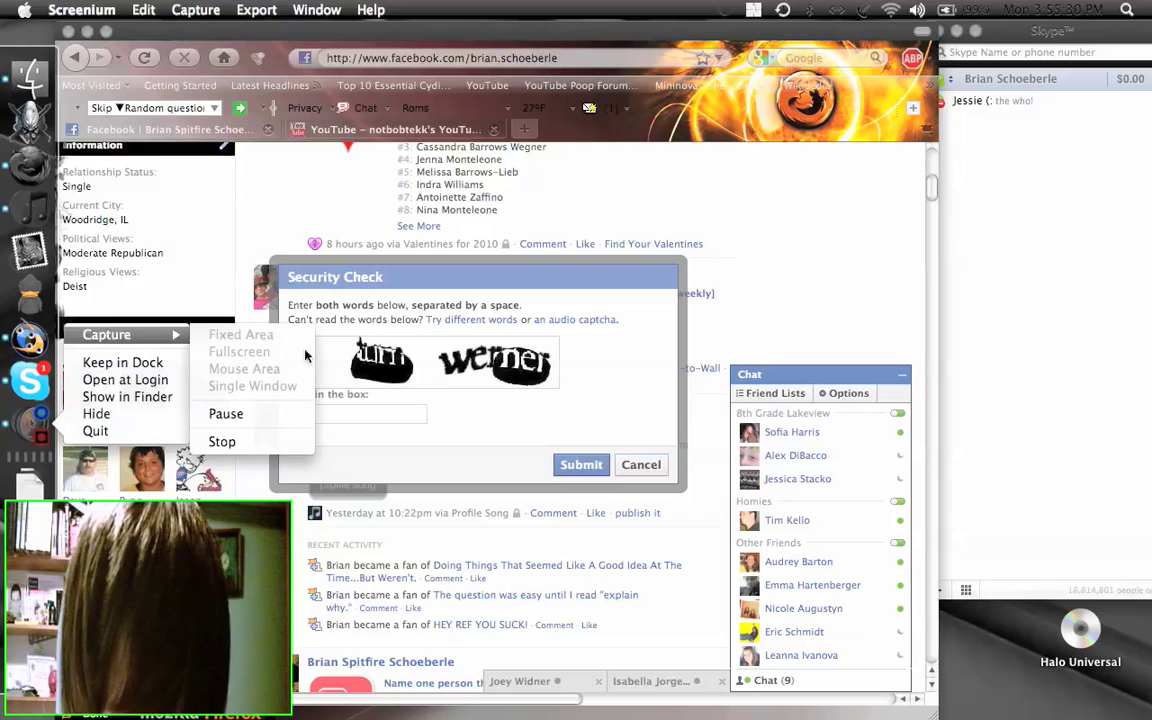